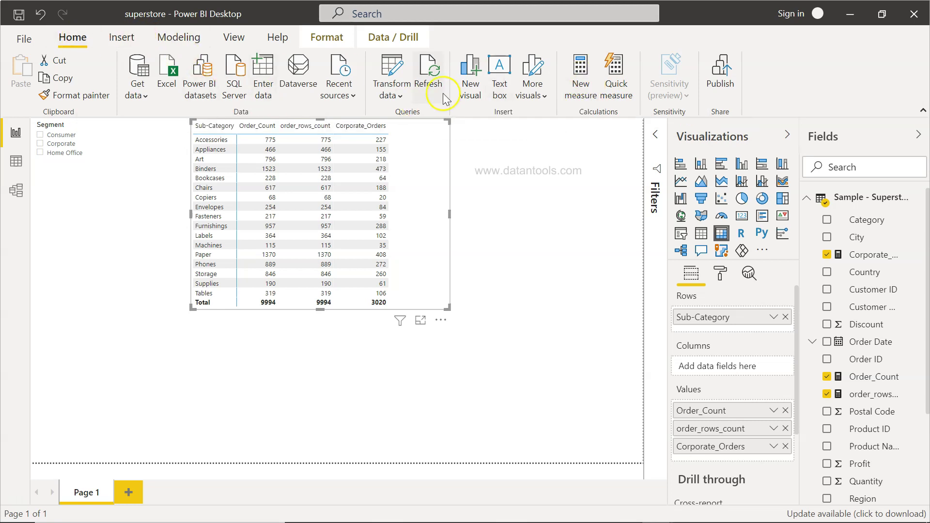
# Create a new measure and name it Total_Sales.
pyautogui.click(577, 73)
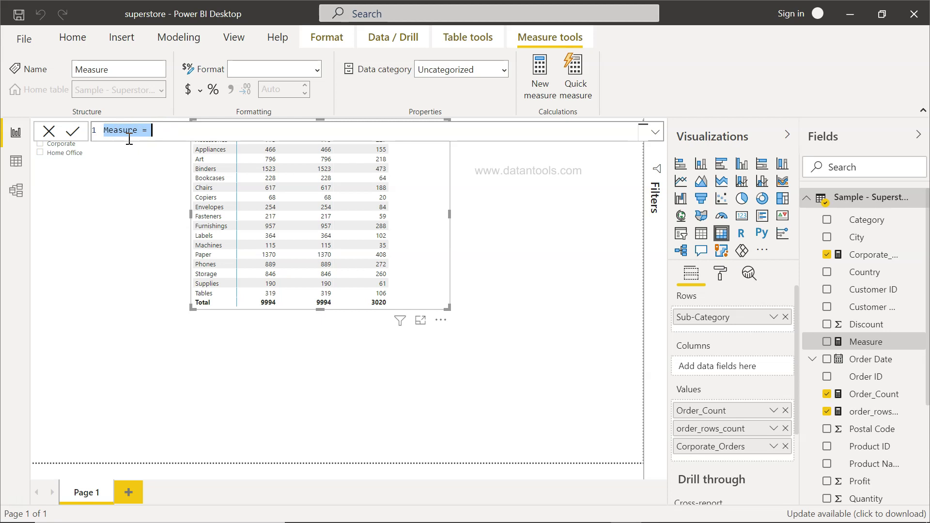
pyautogui.write('Total')
pyautogui.write('_Ord')
pyautogui.press('BackSpace')
pyautogui.press('BackSpace')
pyautogui.press('BackSpace')
pyautogui.press('BackSpace')
pyautogui.write('Sales =')
pyautogui.click(845, 342)
pyautogui.click(581, 280)
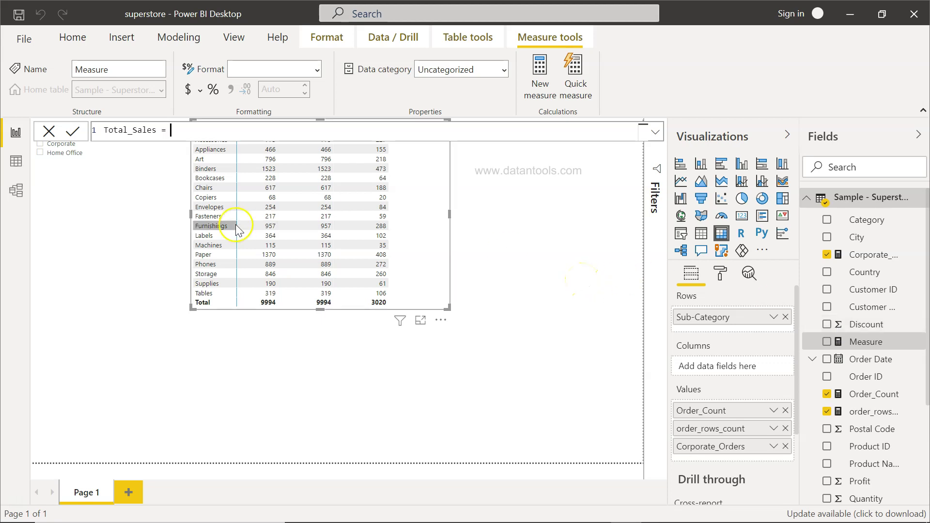
# Enter the formula SUM('Sample - Superstore - Orders'[Sales]) using autocomplete suggestions.
pyautogui.click(188, 139)
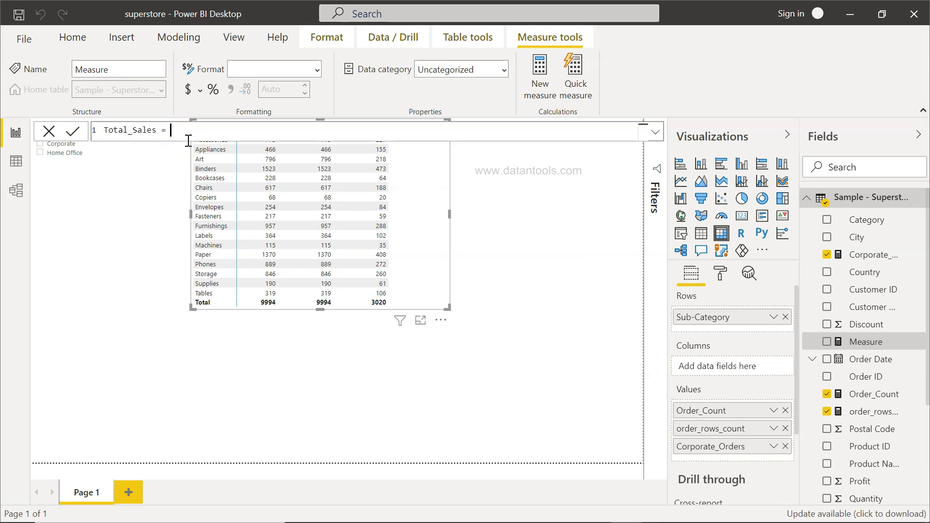
pyautogui.write('Sum')
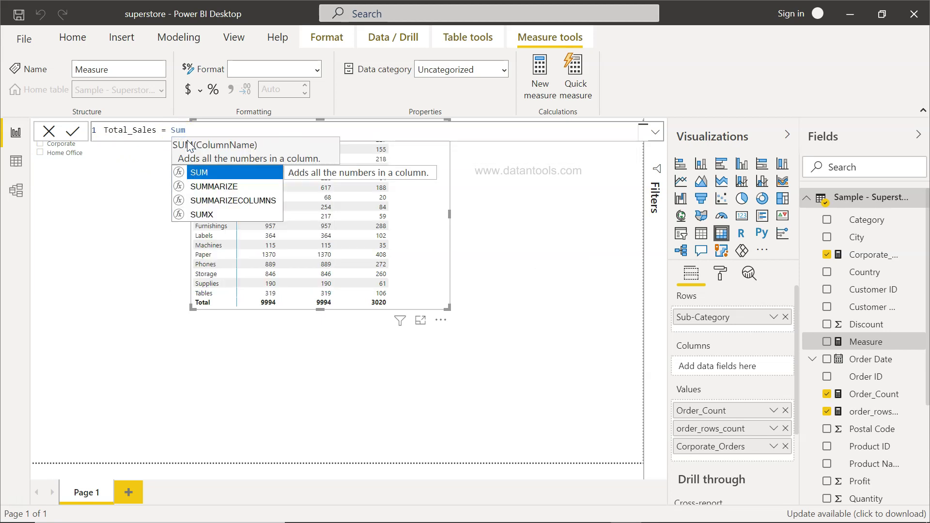
pyautogui.click(221, 173)
pyautogui.press('Tab')
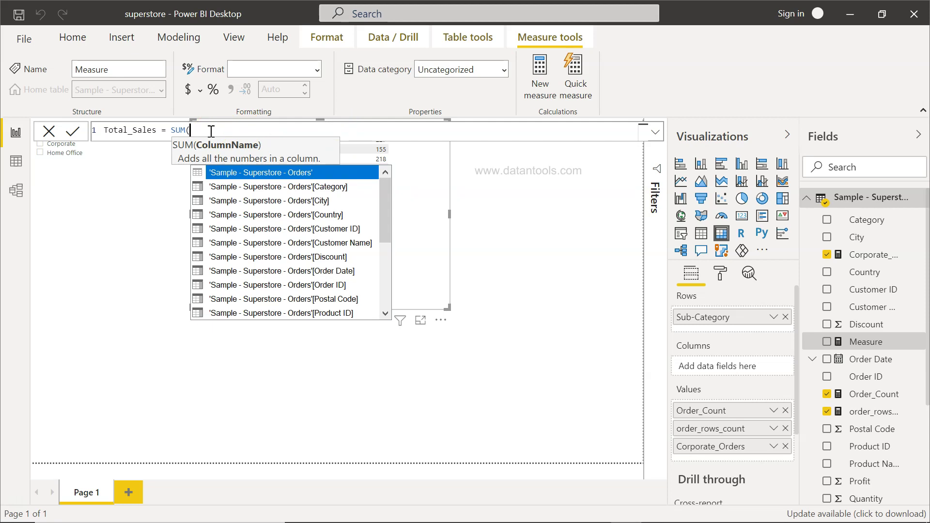
pyautogui.write('sal')
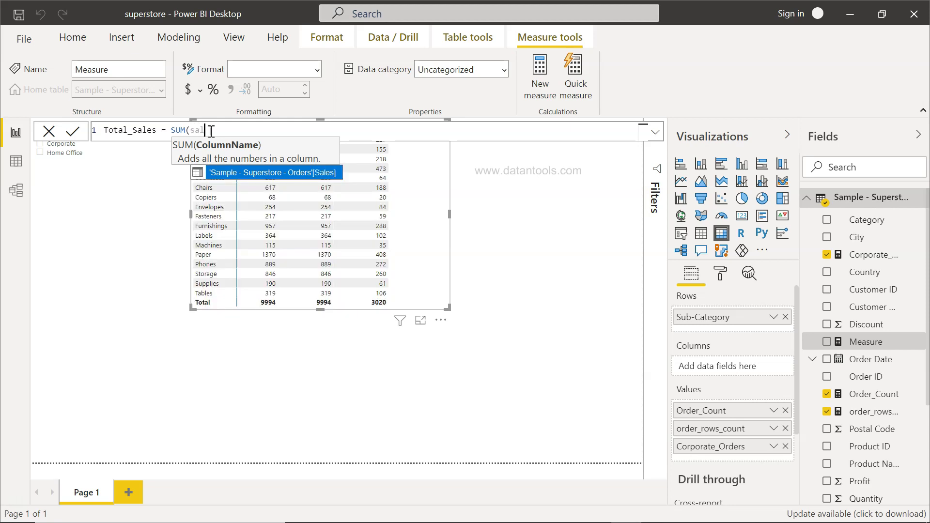
pyautogui.click(206, 130)
pyautogui.click(283, 174)
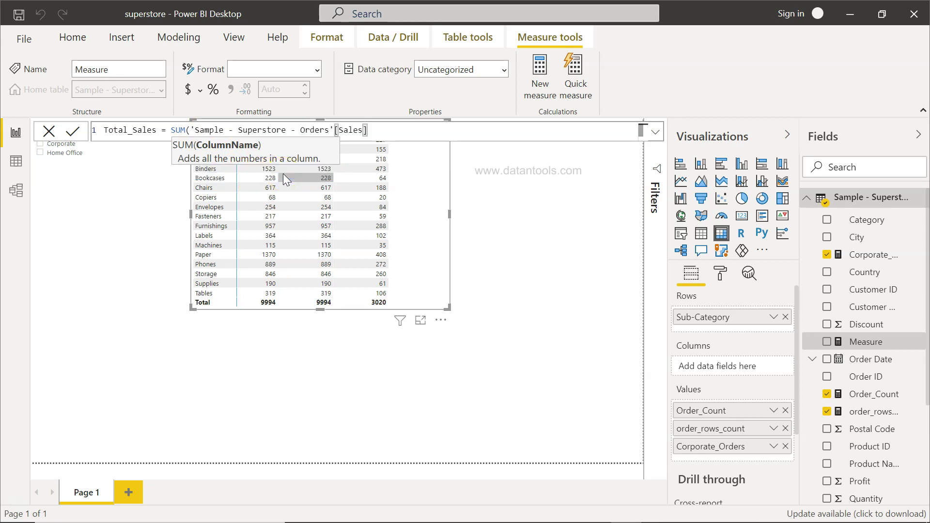
pyautogui.write(')')
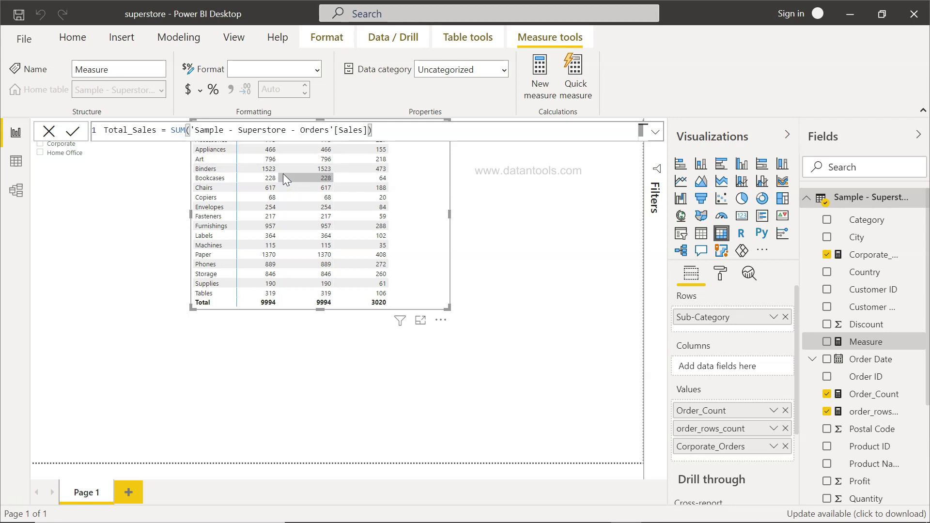
pyautogui.click(73, 131)
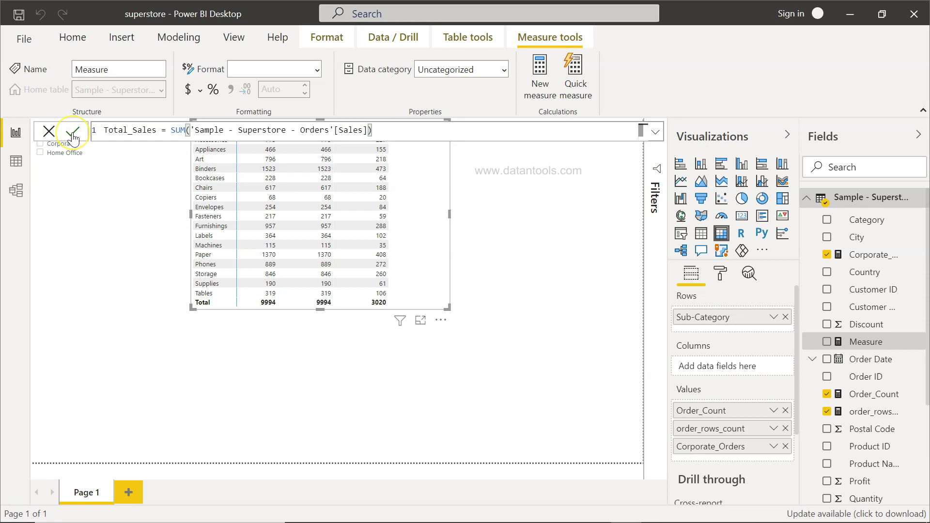
# Commit Total_Sales and add it below Corporate_Orders in the Sub-Category table, totalling 2,297,200.86.
pyautogui.click(73, 135)
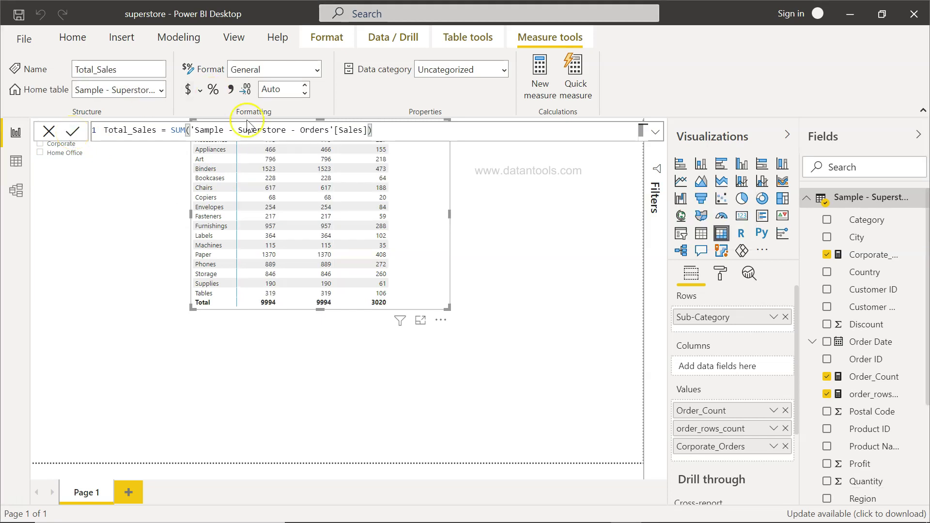
pyautogui.click(171, 136)
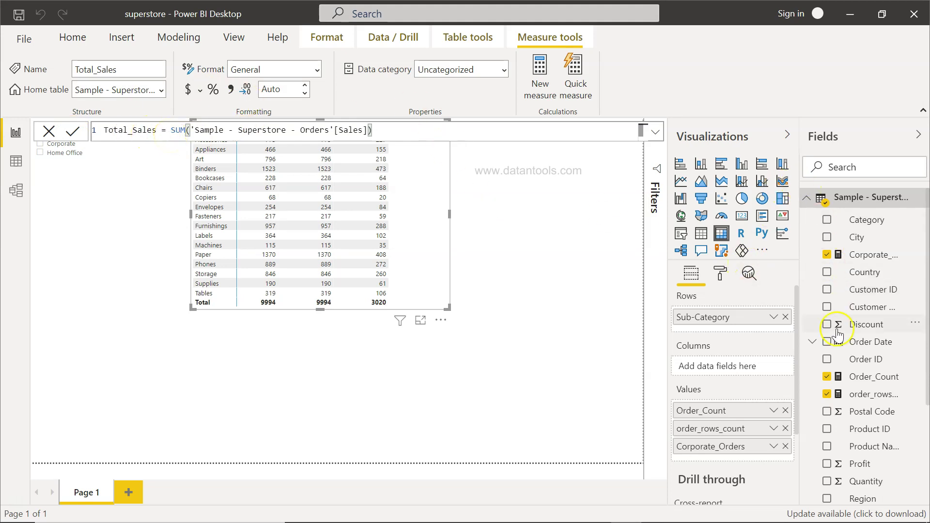
pyautogui.scroll(-3, 855, 339)
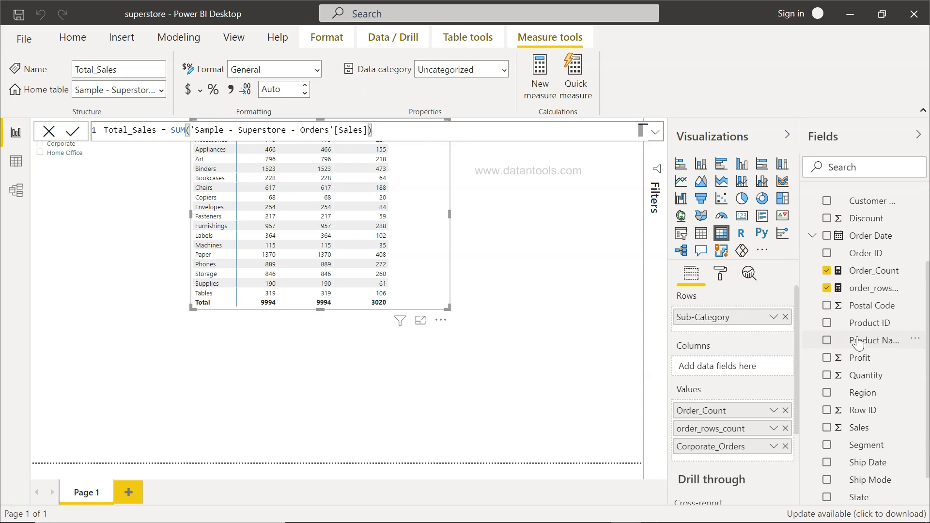
pyautogui.scroll(-1, 858, 342)
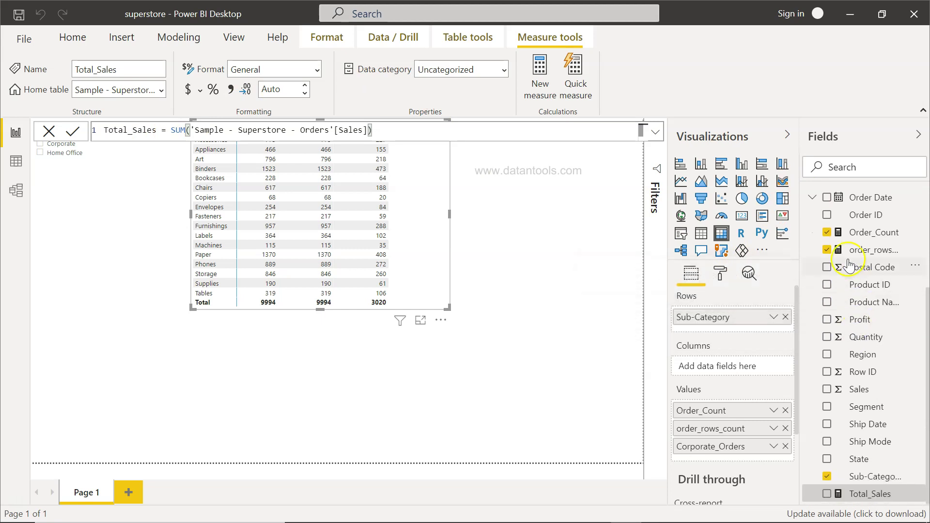
pyautogui.click(859, 477)
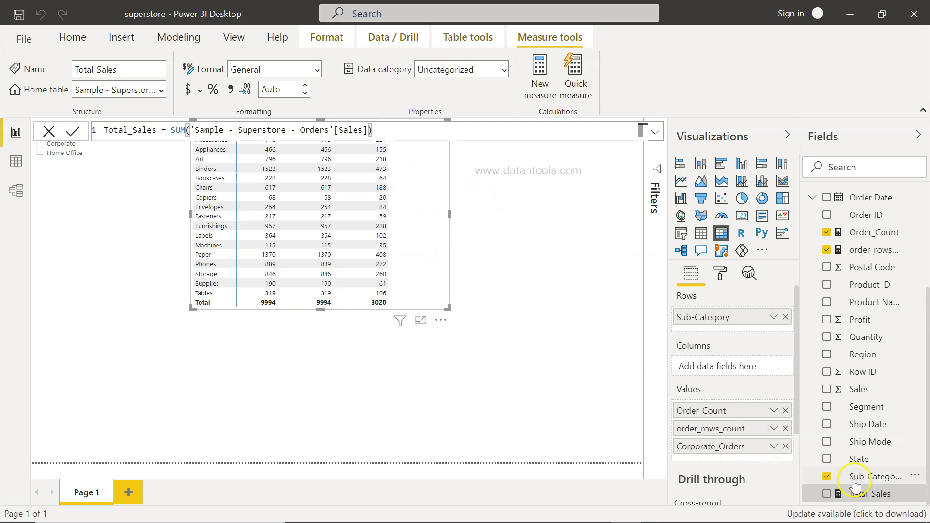
pyautogui.moveTo(862, 492); pyautogui.dragTo(736, 456)
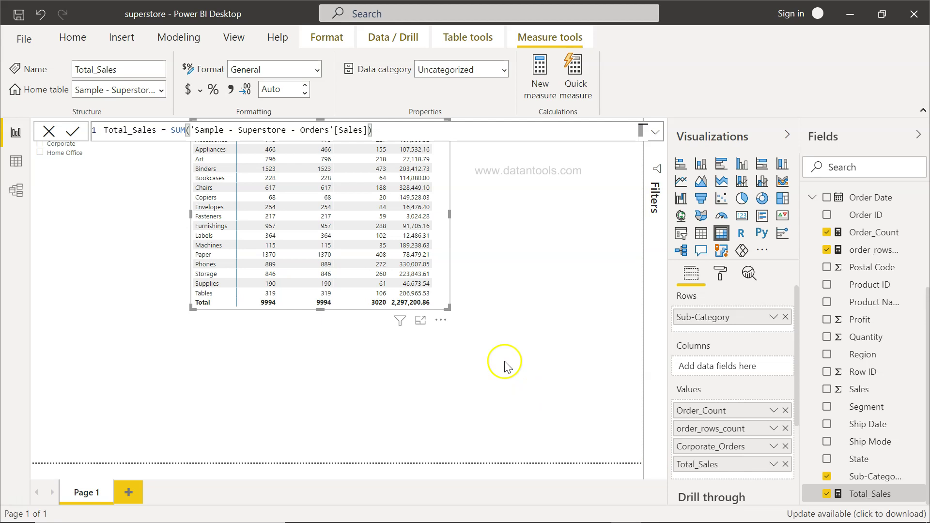
pyautogui.click(552, 266)
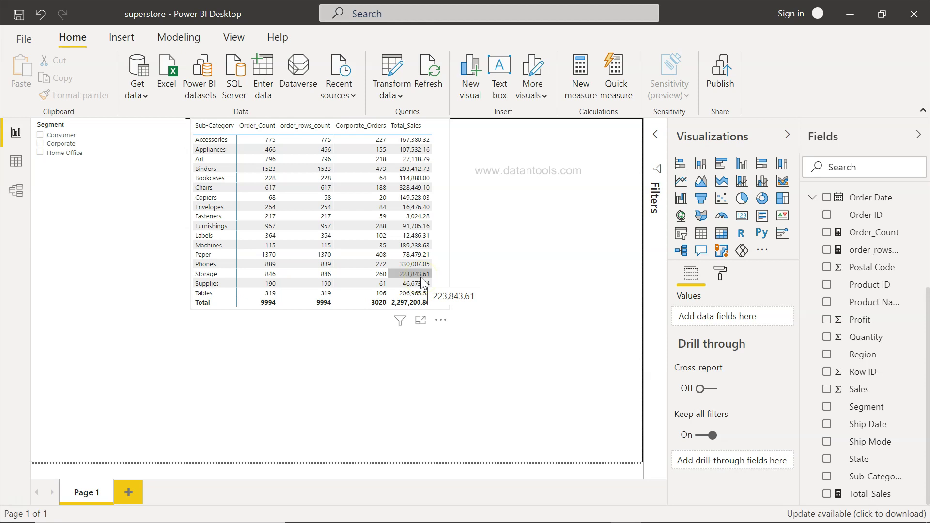
pyautogui.click(47, 137)
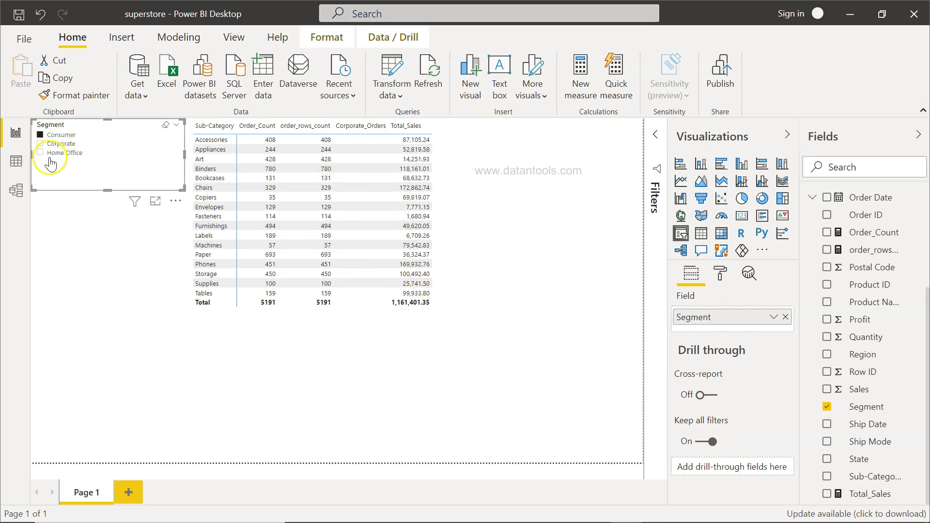
pyautogui.click(43, 144)
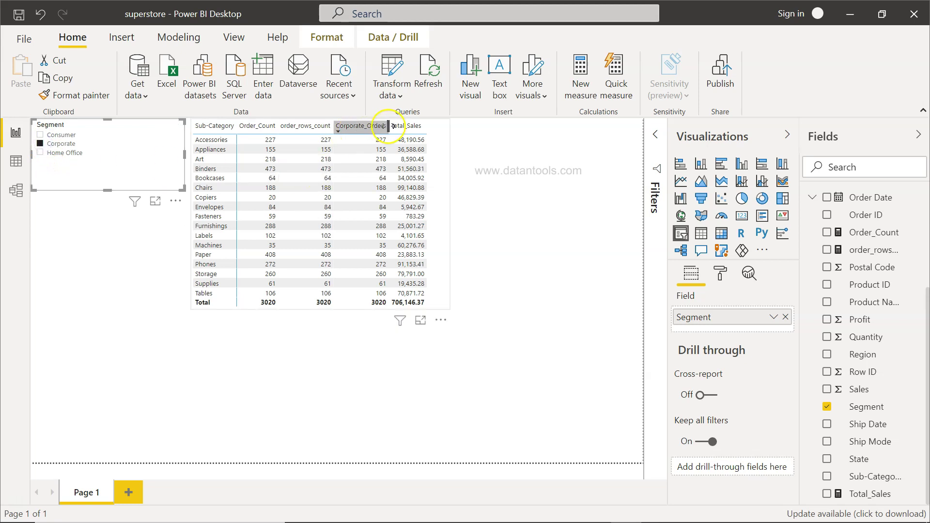
pyautogui.click(40, 152)
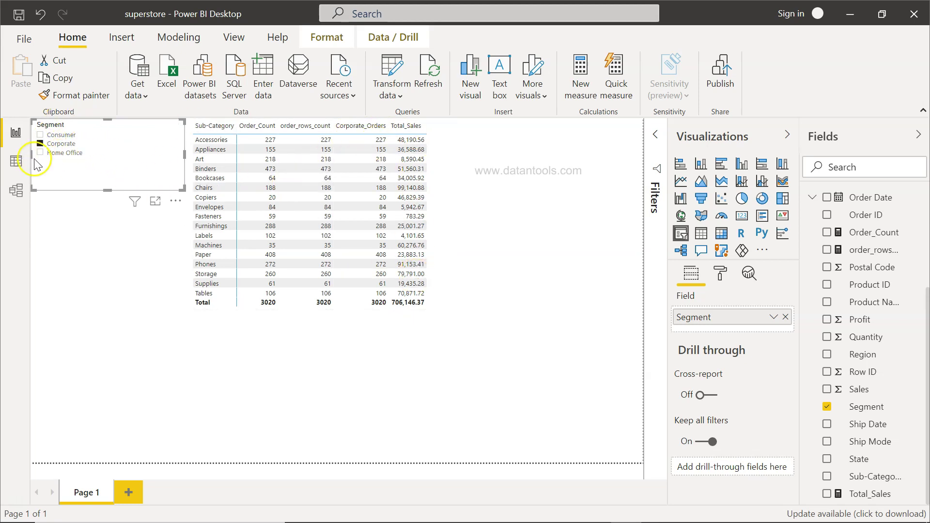
pyautogui.click(39, 154)
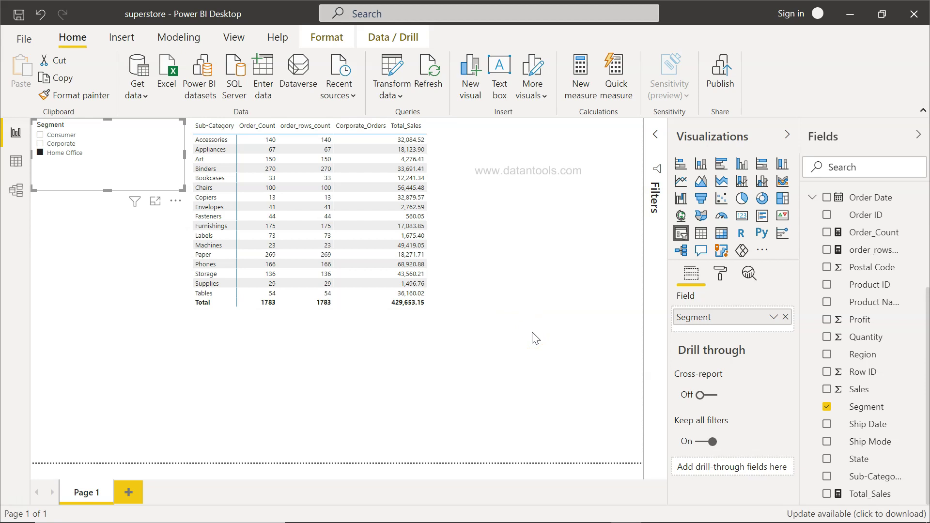
pyautogui.click(470, 282)
pyautogui.click(322, 127)
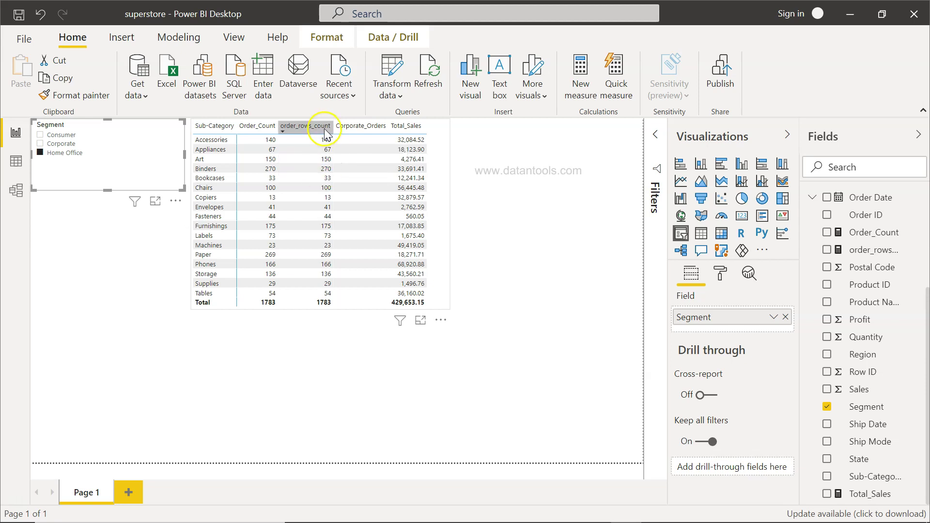
pyautogui.click(325, 159)
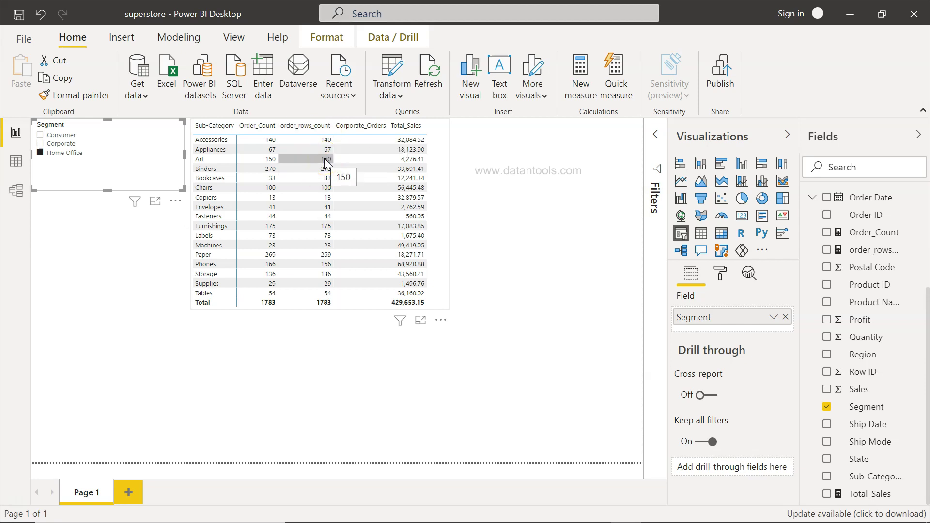
pyautogui.click(420, 151)
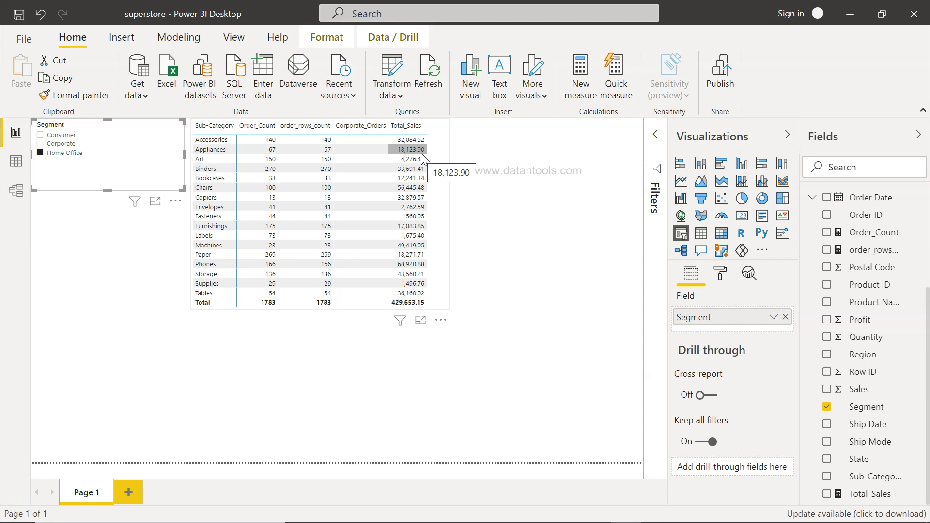
pyautogui.click(424, 206)
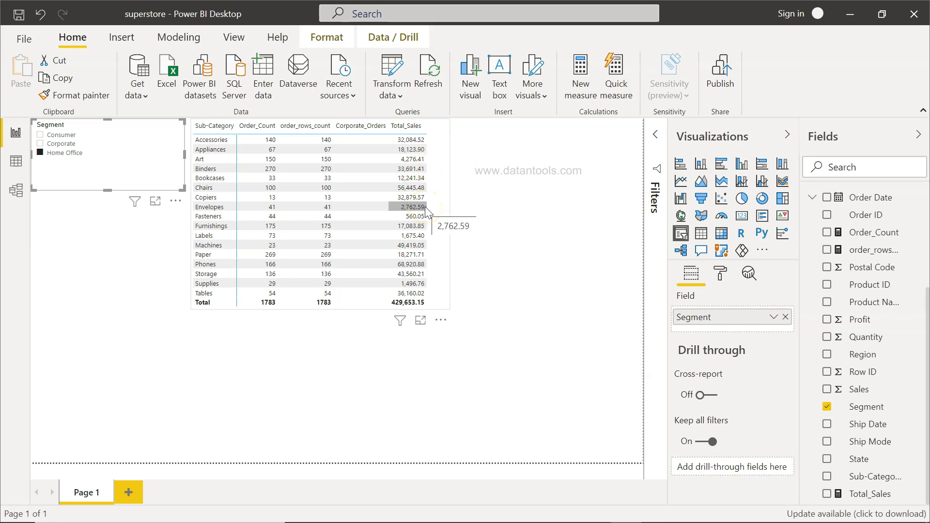
# Move the Subcategory table down and place a Total_Sales card above it showing 429.65K.
pyautogui.moveTo(442, 182); pyautogui.dragTo(439, 273)
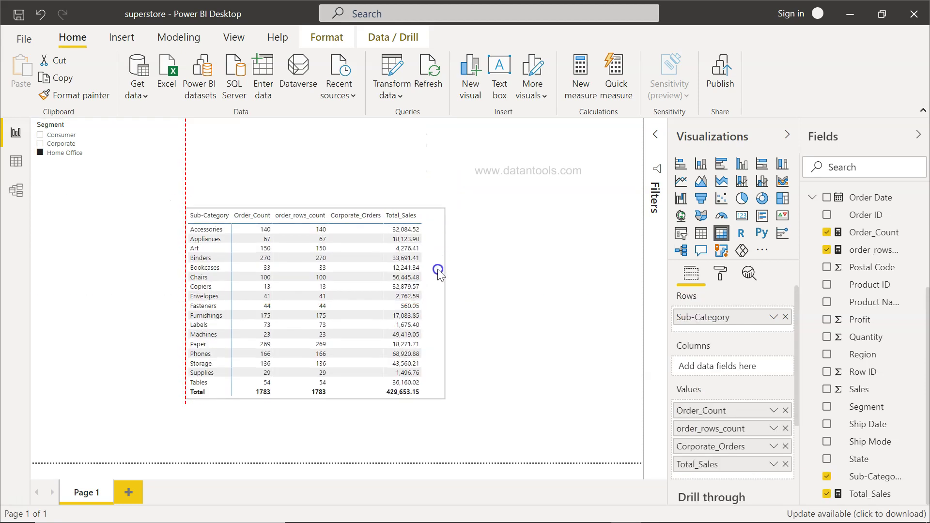
pyautogui.click(596, 248)
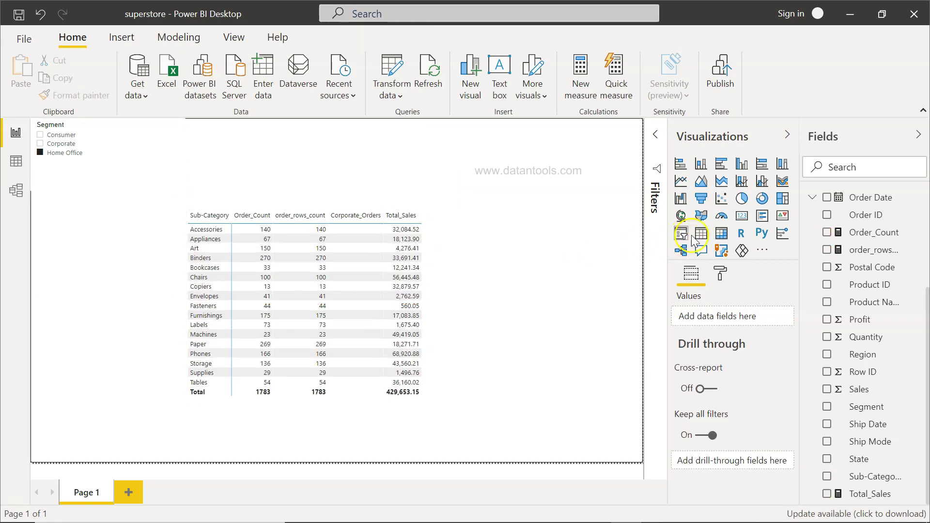
pyautogui.click(743, 218)
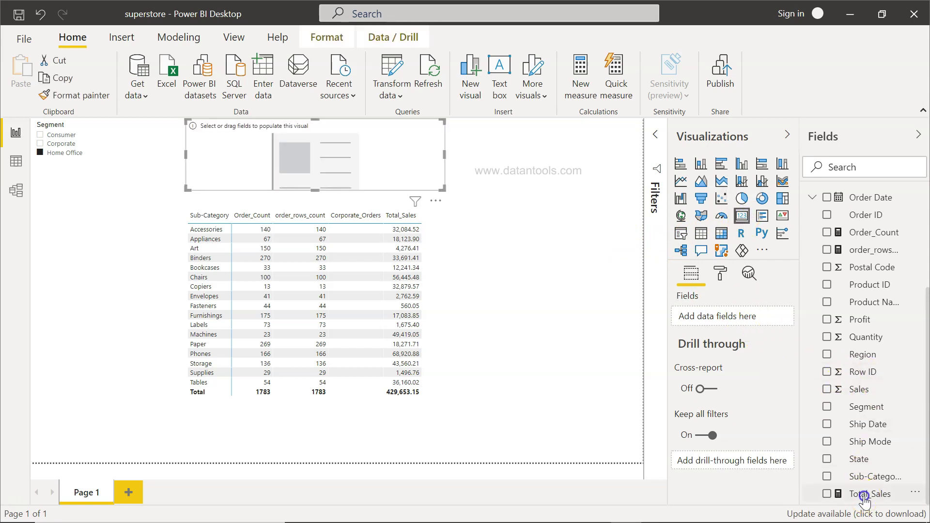
pyautogui.moveTo(863, 495); pyautogui.dragTo(725, 315)
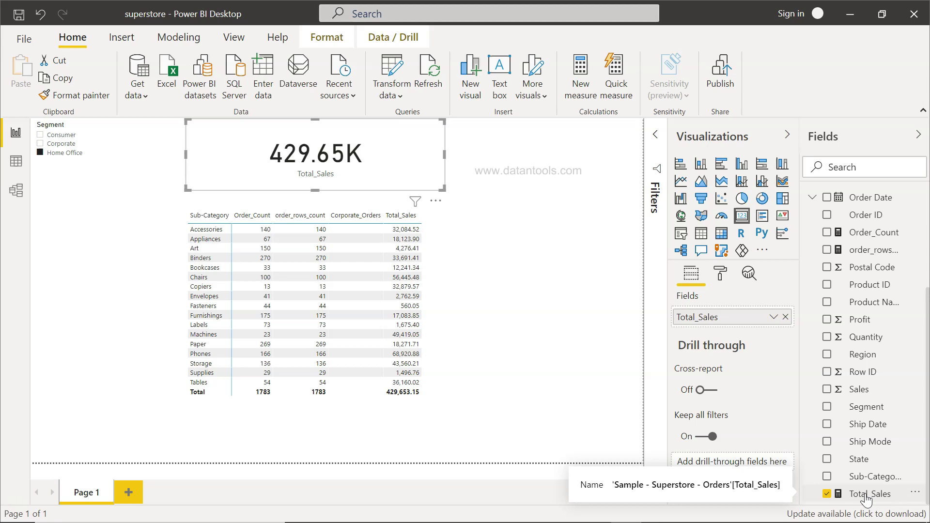
pyautogui.click(666, 388)
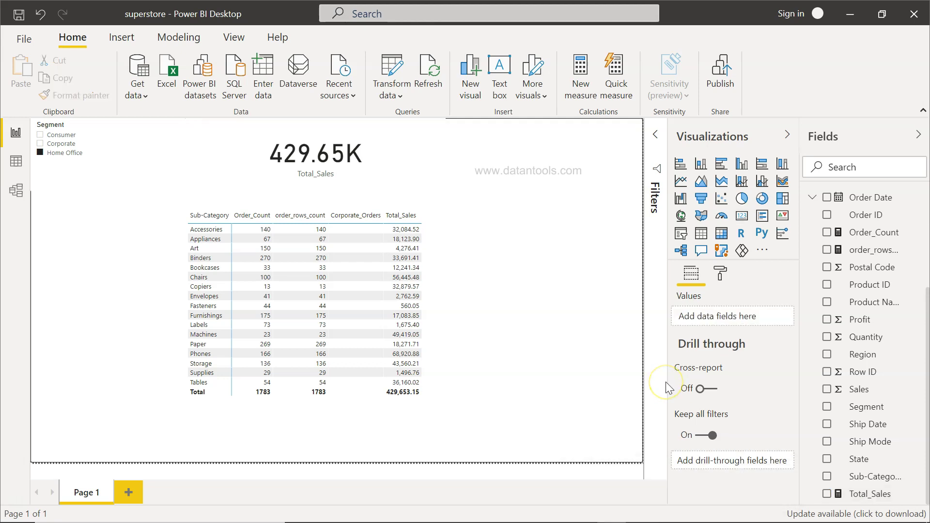
pyautogui.click(867, 494)
pyautogui.click(915, 492)
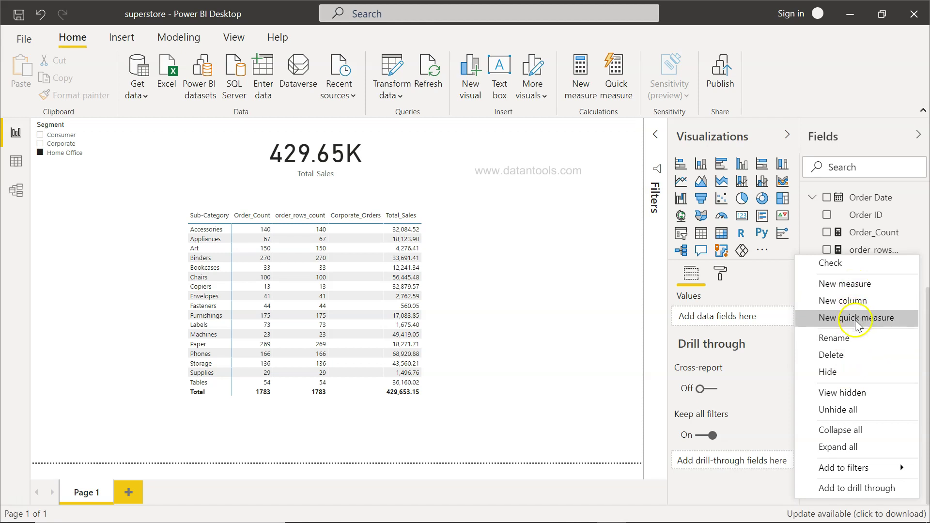
pyautogui.click(767, 431)
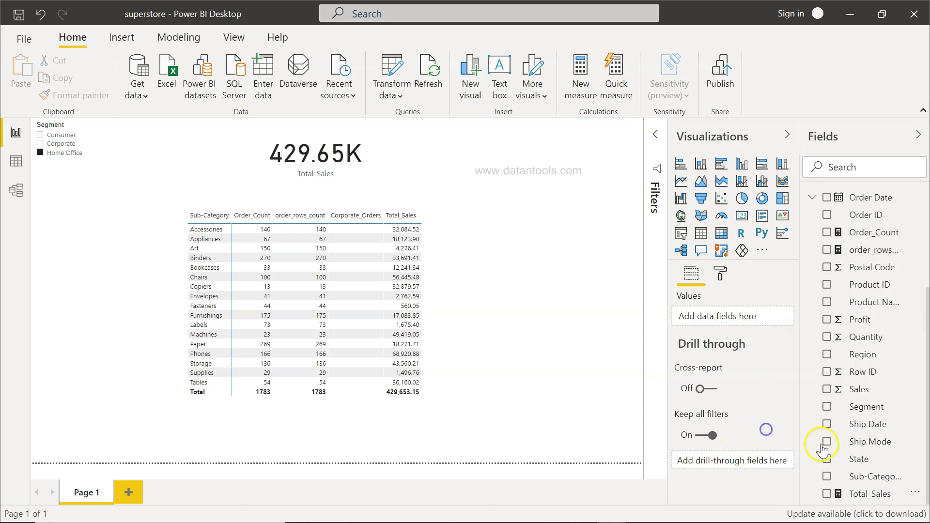
# Change Total_Sales to SUM('Sample - Superstore - Orders'[Sales]*.2) and commit it.
pyautogui.click(870, 495)
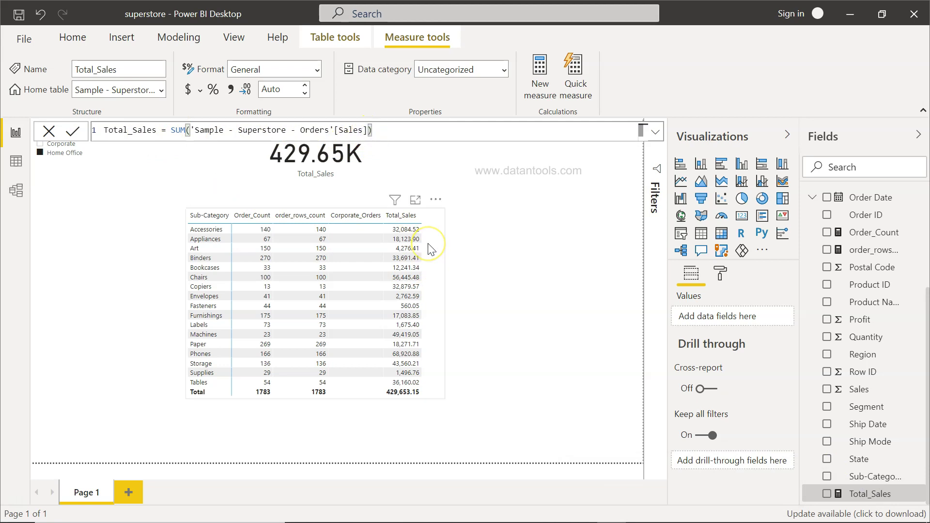
pyautogui.write('*.2')
pyautogui.hotkey('shift', 'Return')
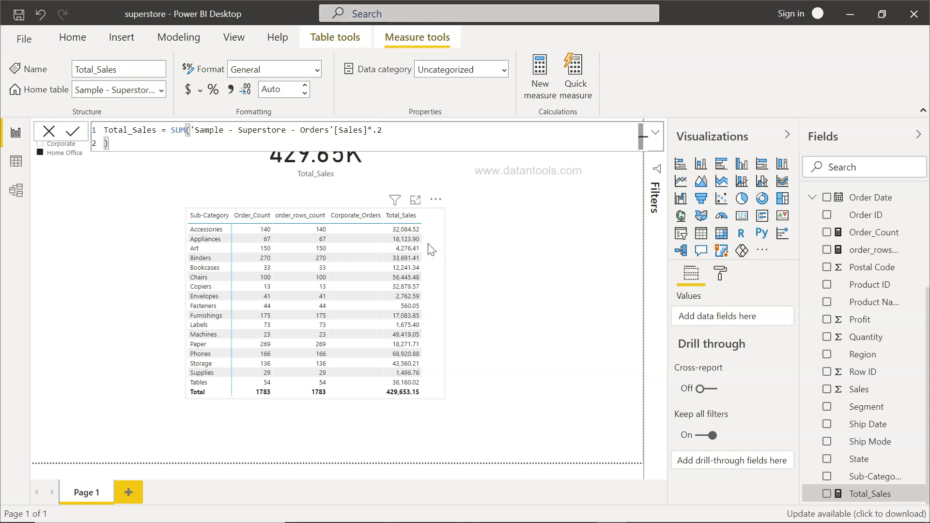
pyautogui.press('BackSpace')
pyautogui.click(76, 132)
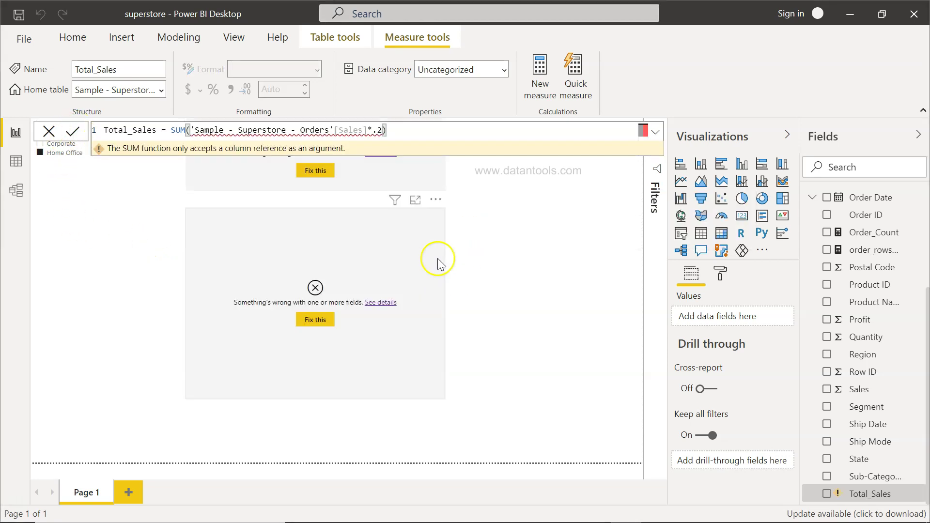
# Delete the *.2 so Total_Sales is a plain SUM of Sales, restoring 429.65K.
pyautogui.click(381, 130)
pyautogui.press('BackSpace')
pyautogui.press('BackSpace')
pyautogui.press('BackSpace')
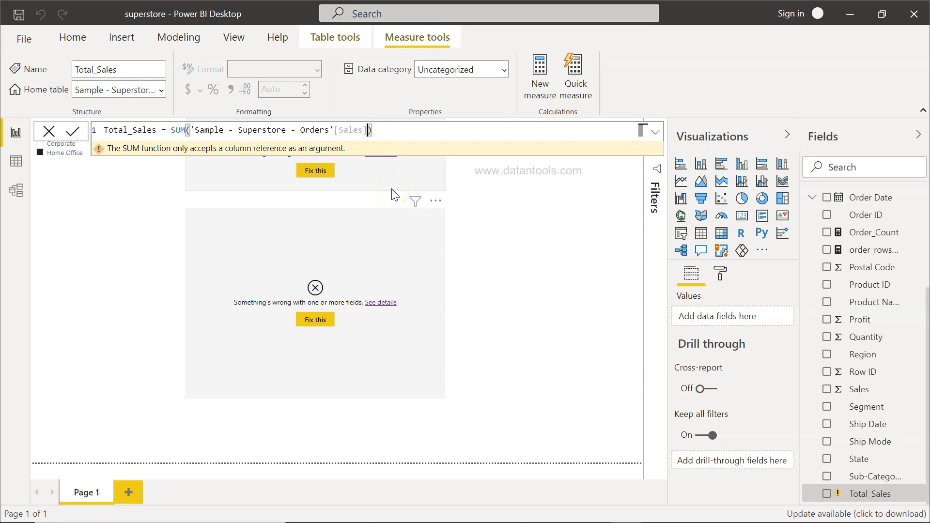
pyautogui.click(80, 134)
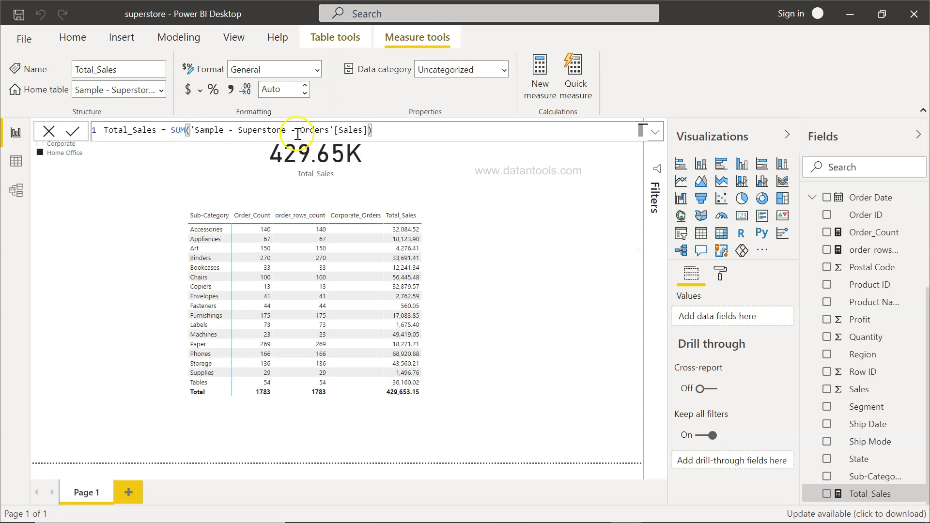
pyautogui.click(406, 129)
pyautogui.click(440, 293)
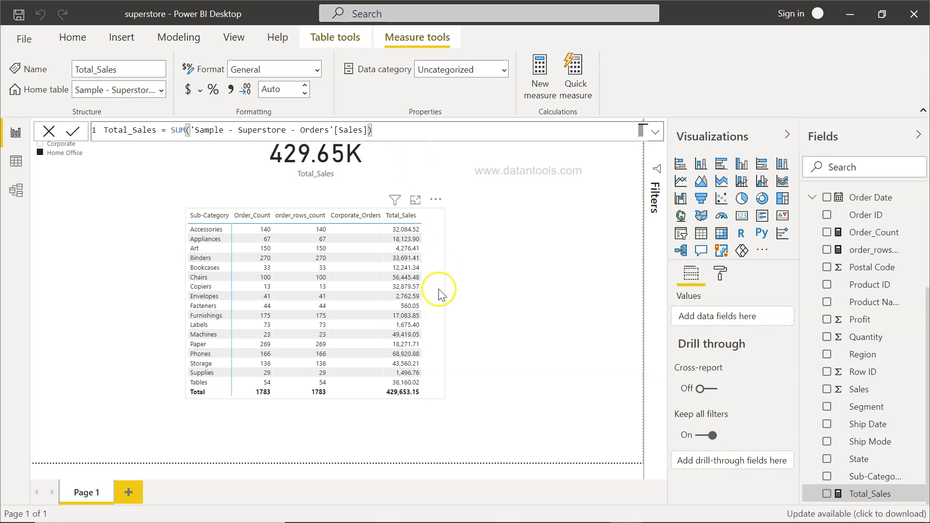
pyautogui.click(408, 379)
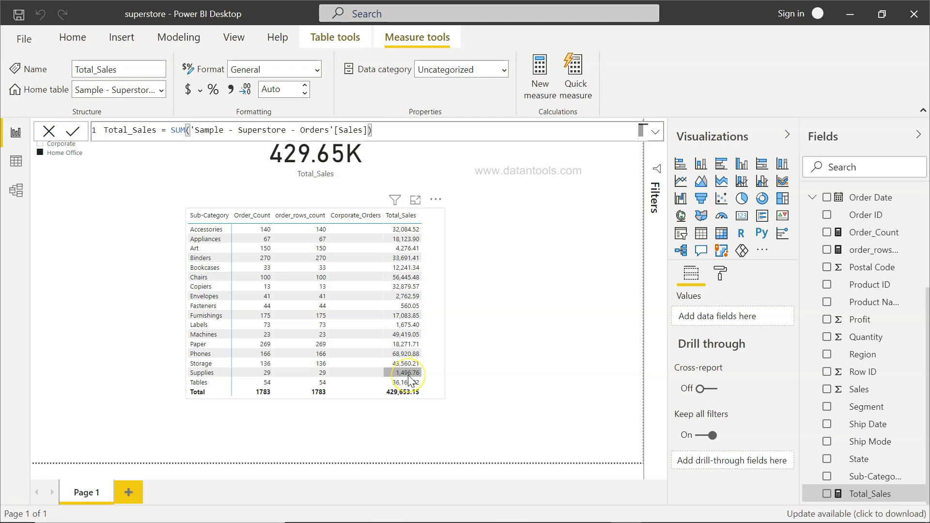
pyautogui.click(529, 416)
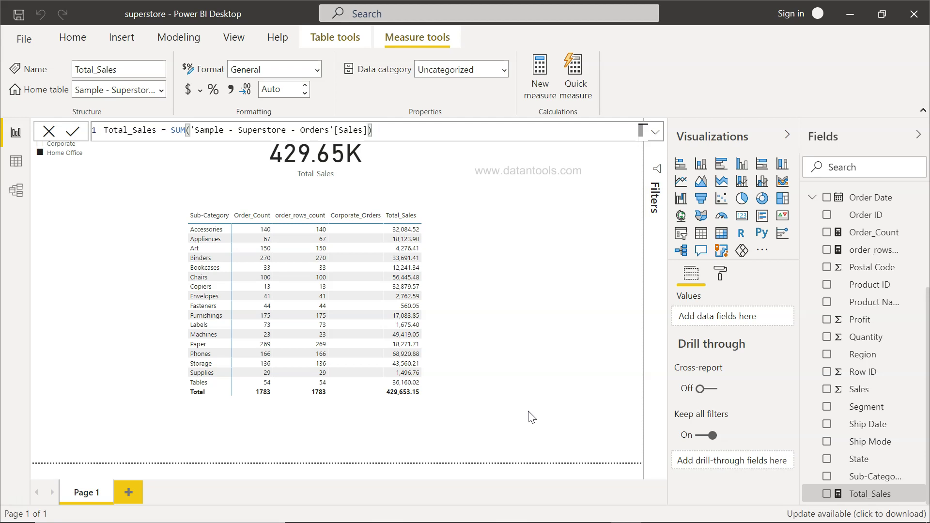
pyautogui.moveTo(532, 417)
pyautogui.mouseDown()
pyautogui.moveTo(132, 430)
pyautogui.moveTo(386, 438)
pyautogui.moveTo(603, 420)
pyautogui.mouseUp()
pyautogui.moveTo(728, 418)
pyautogui.mouseDown()
pyautogui.moveTo(779, 426)
pyautogui.moveTo(496, 384)
pyautogui.mouseUp()
pyautogui.scroll(1, 854, 397)
pyautogui.scroll(3, 854, 397)
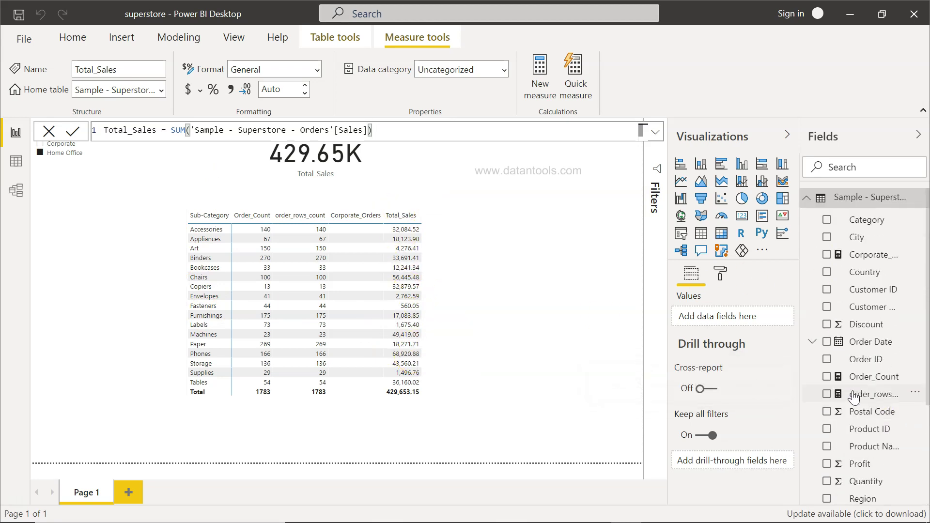
pyautogui.scroll(-3, 855, 398)
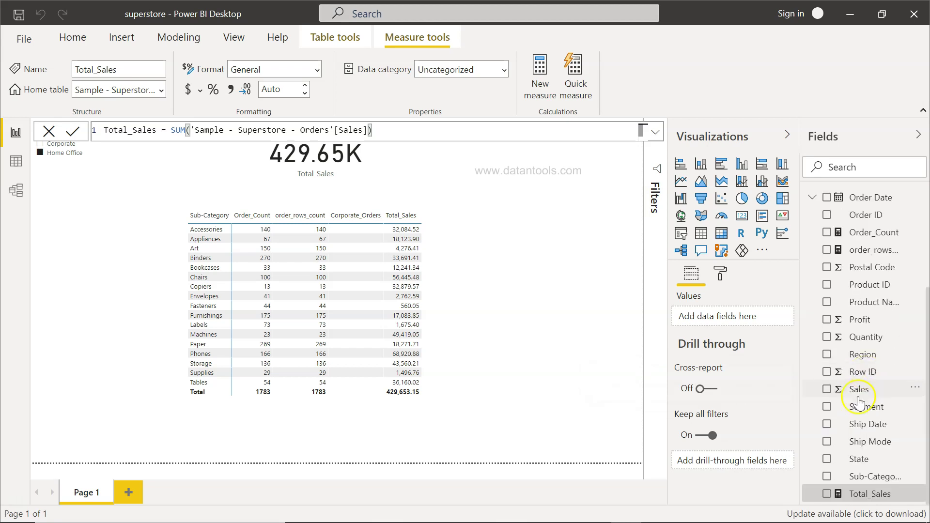